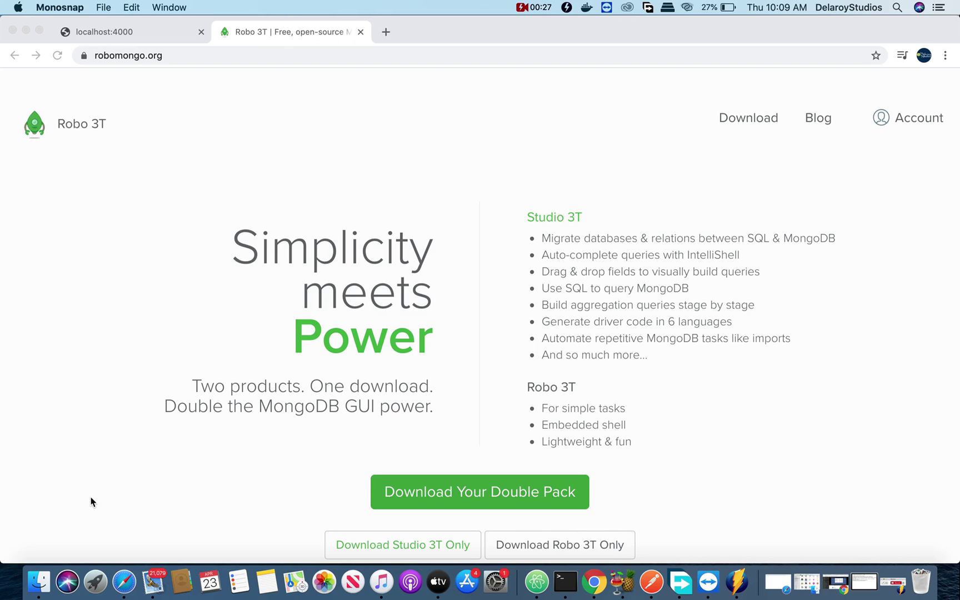
- Go to the Robo 3T download page and open the download form for the Double Pack
scroll(92, 502, down, 5)
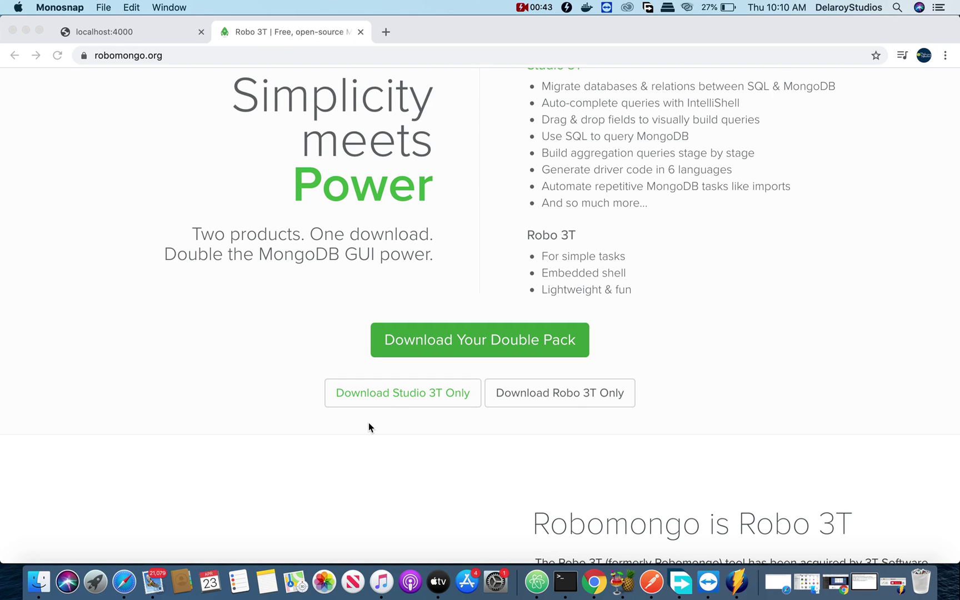
click(559, 390)
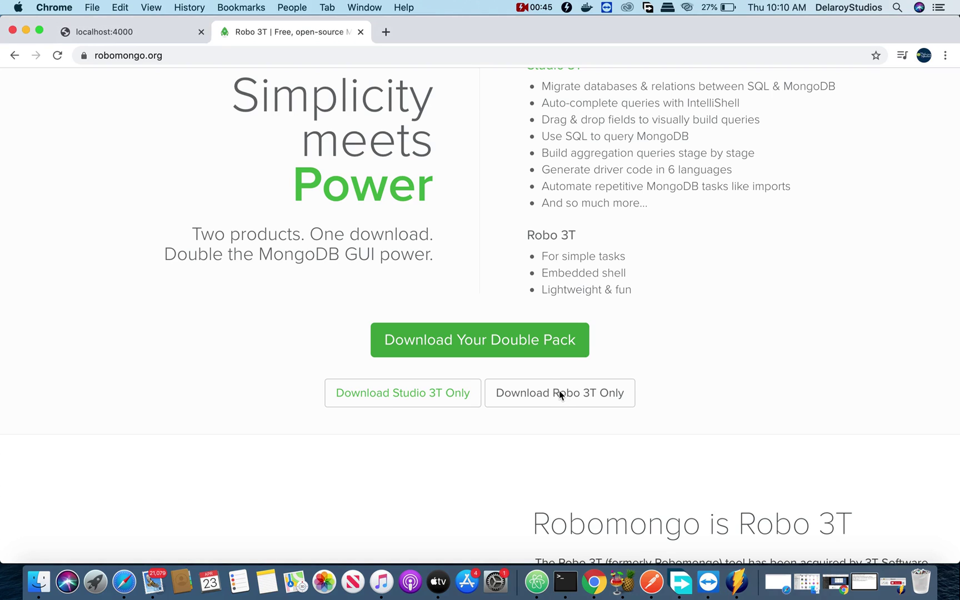
click(540, 394)
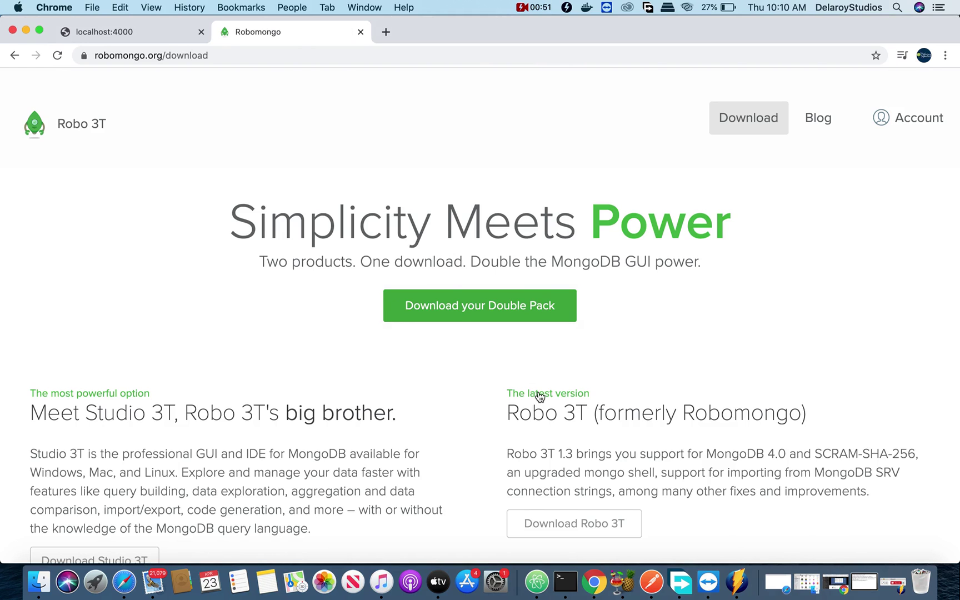
scroll(540, 396, down, 2)
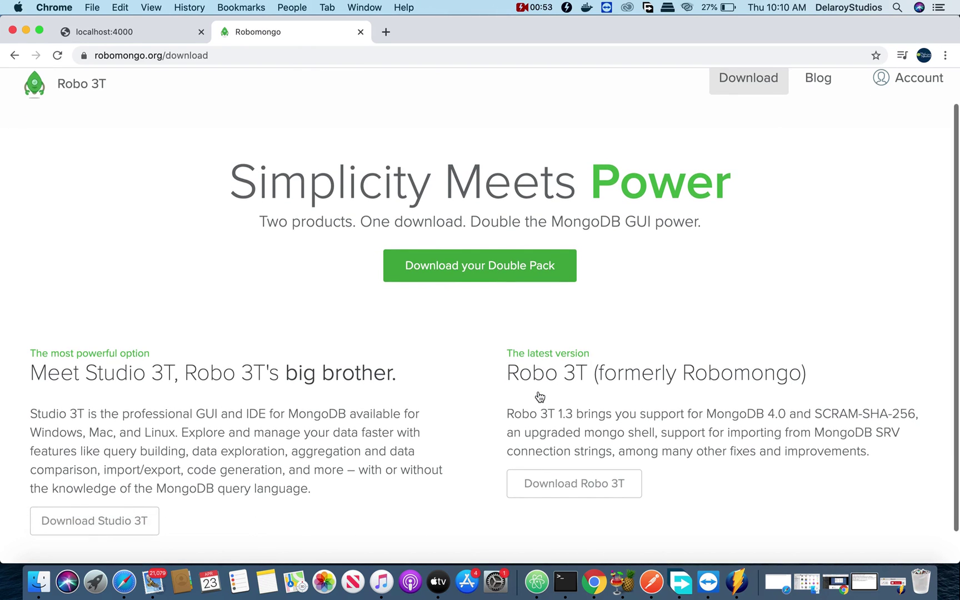
click(499, 266)
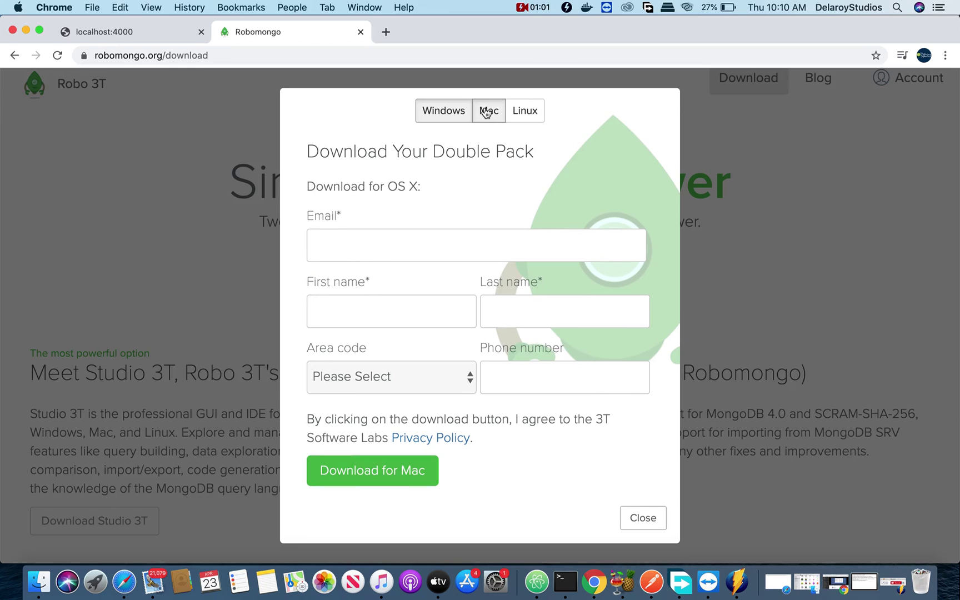
- Look through the Linux and Windows versions of the Double Pack form and choose the Mac version
click(530, 118)
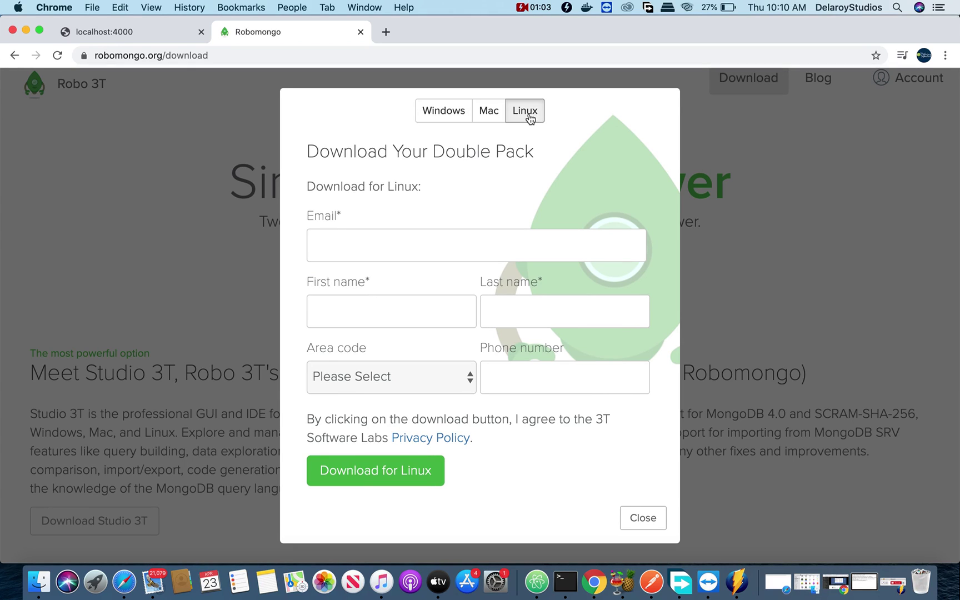
click(490, 114)
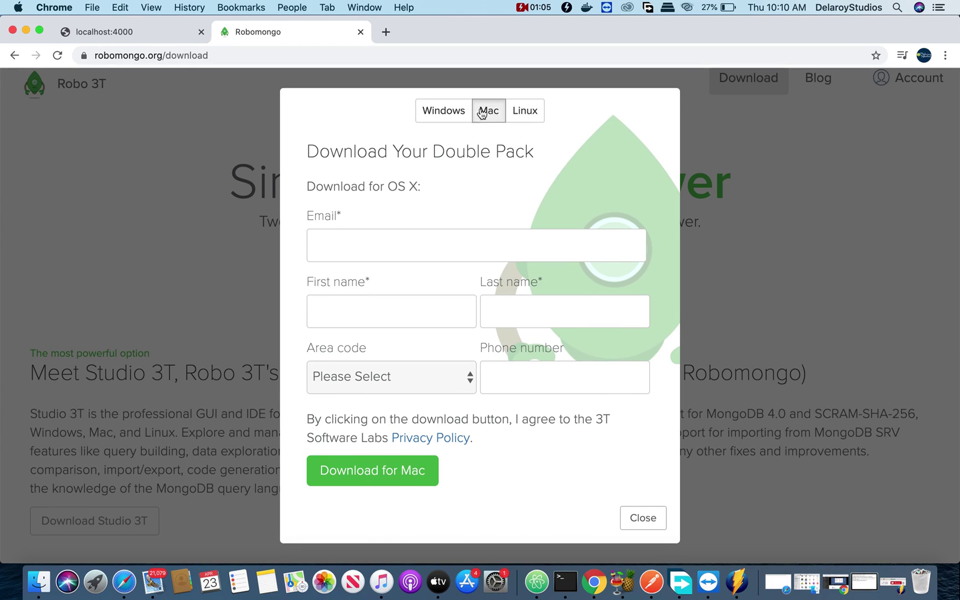
click(454, 110)
click(489, 110)
- Fill in the form with the saved contact details and area code Nigeria (+234), and start the Mac download
click(399, 241)
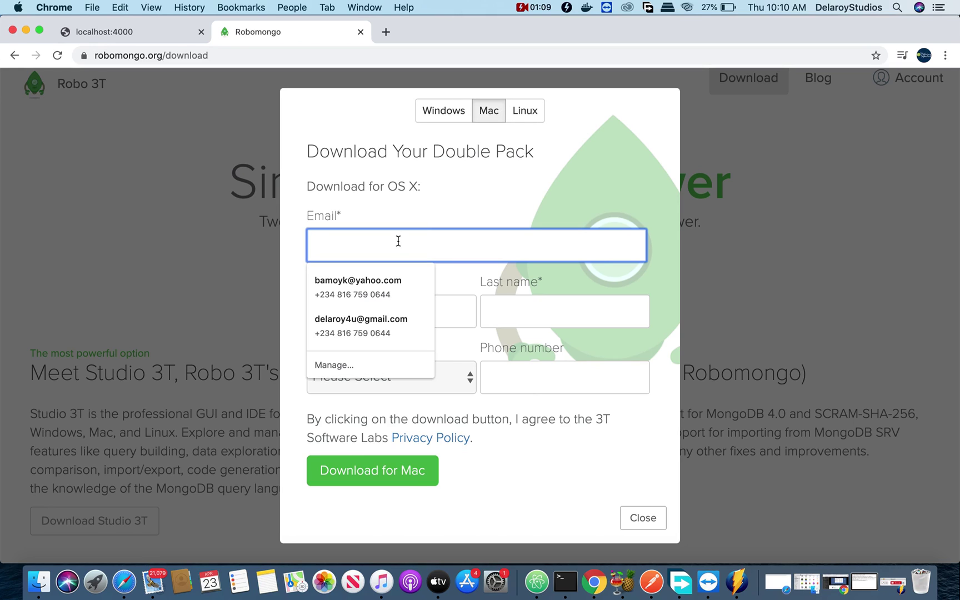
click(362, 330)
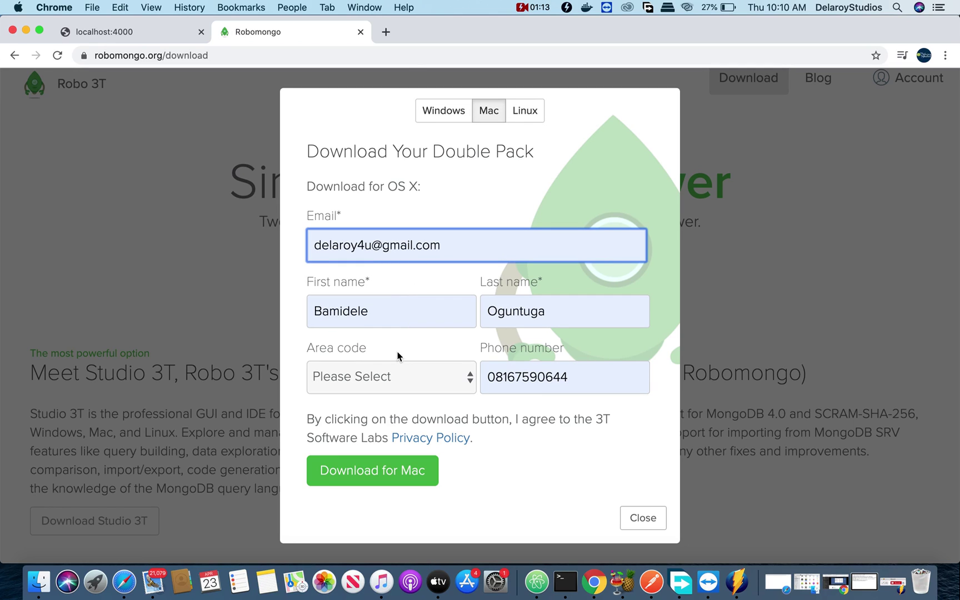
click(392, 382)
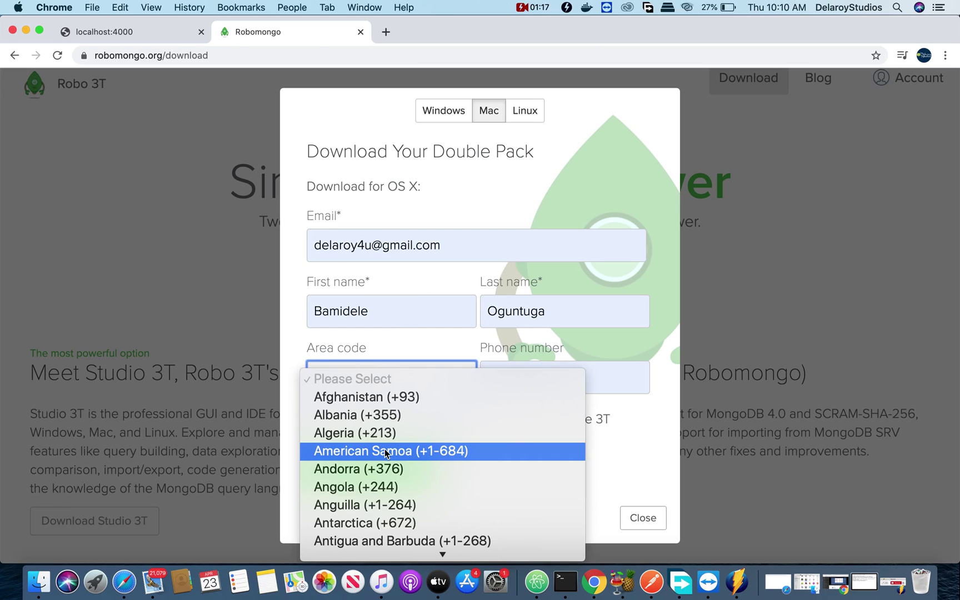
text(nig)
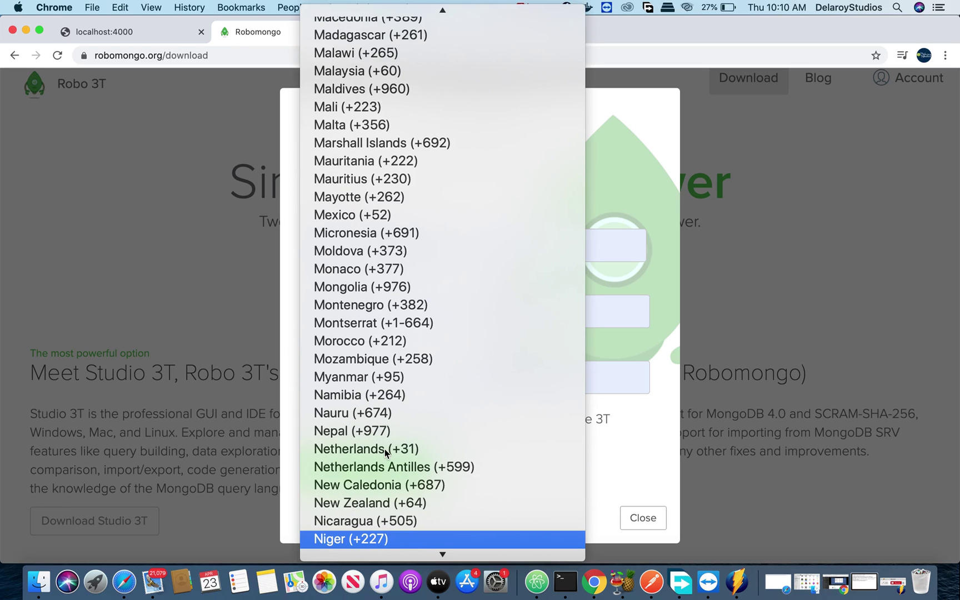
scroll(385, 451, down, 3)
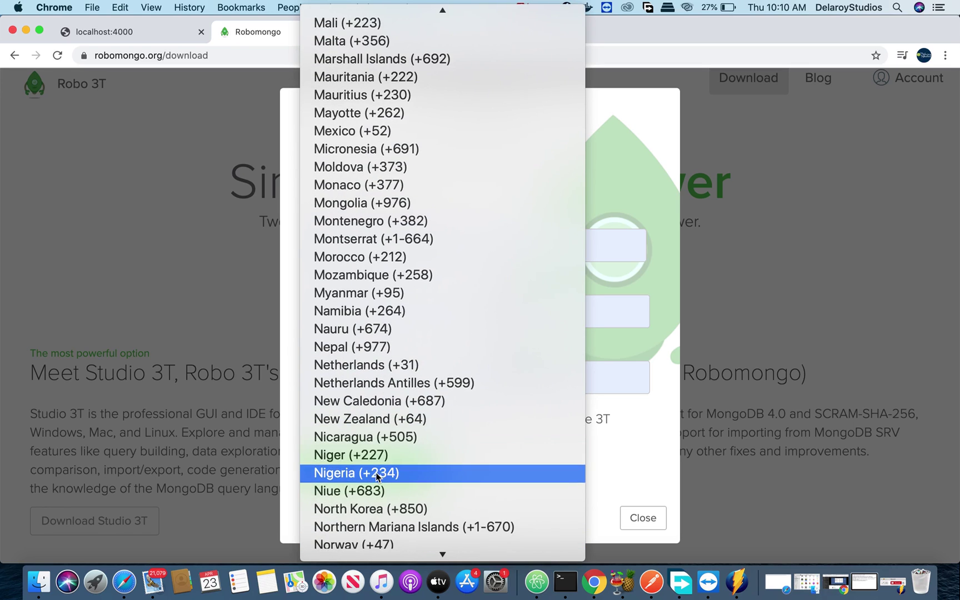
click(375, 474)
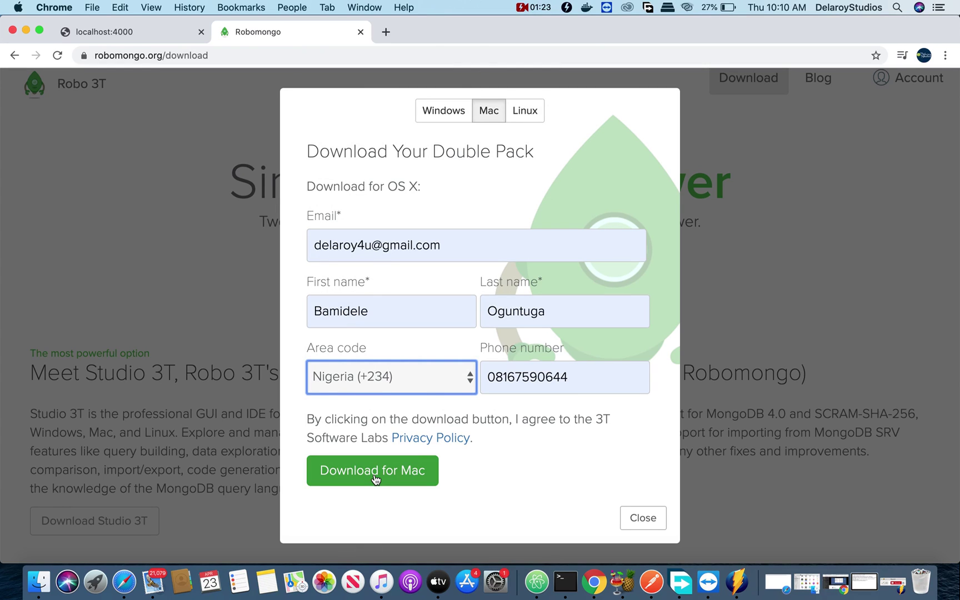
click(382, 476)
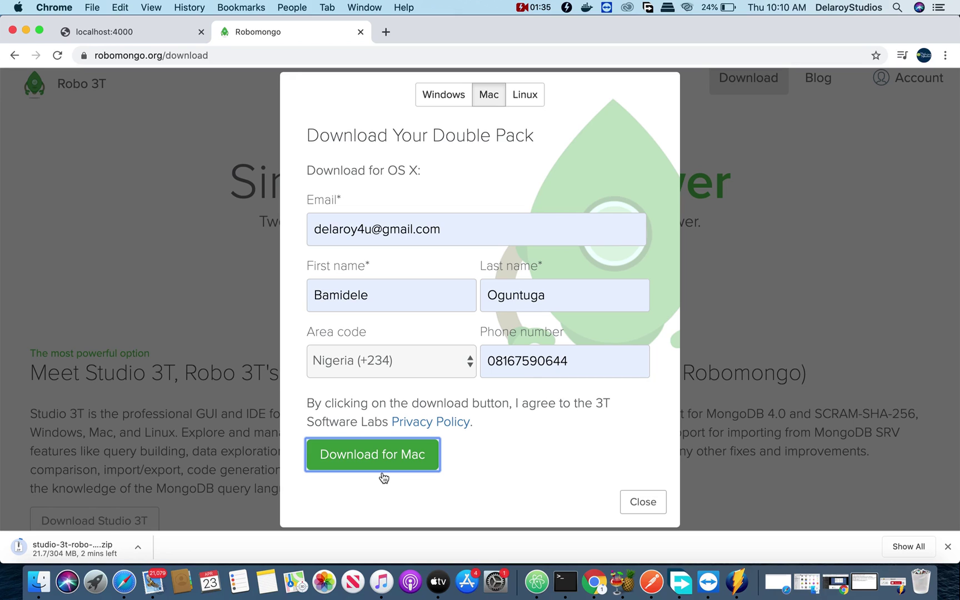
- Review the Windows, Mac and Linux versions of the download form and close the form
click(450, 96)
click(481, 96)
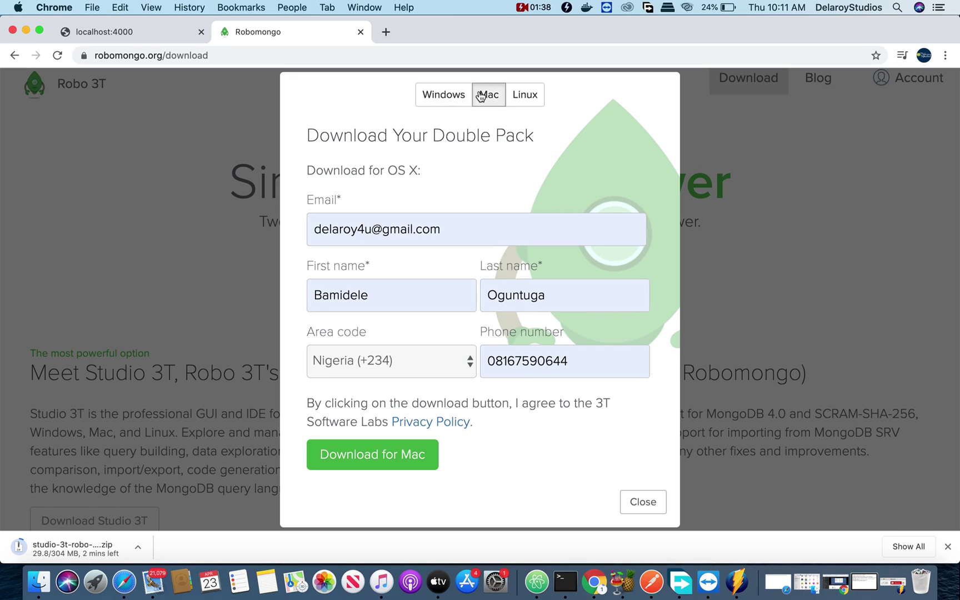
click(517, 97)
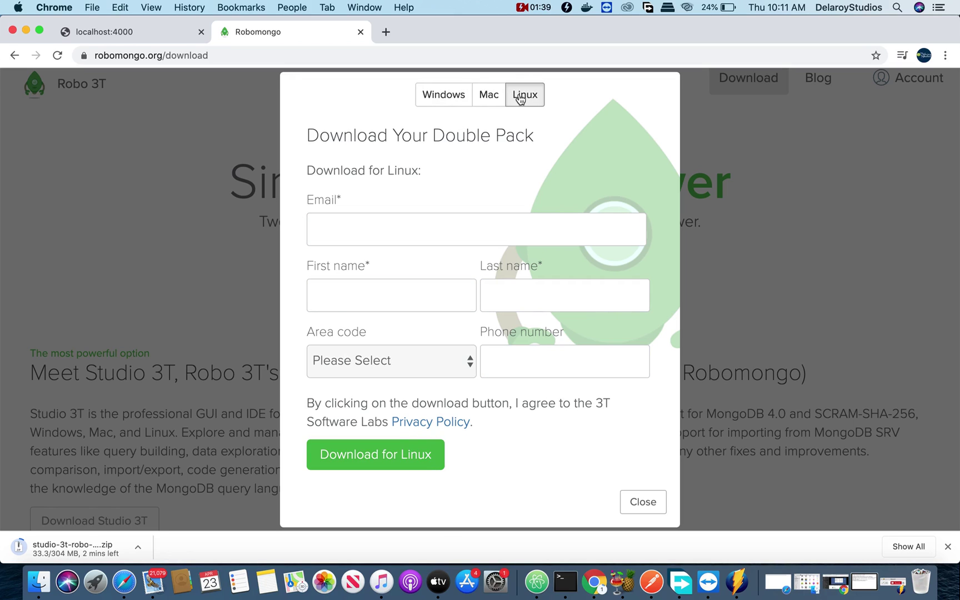
click(485, 96)
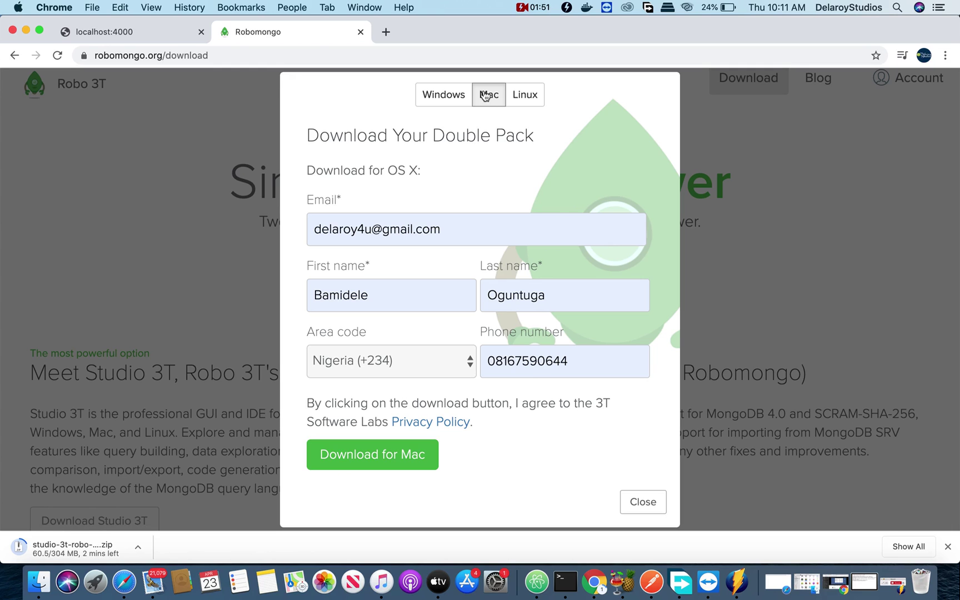
click(638, 507)
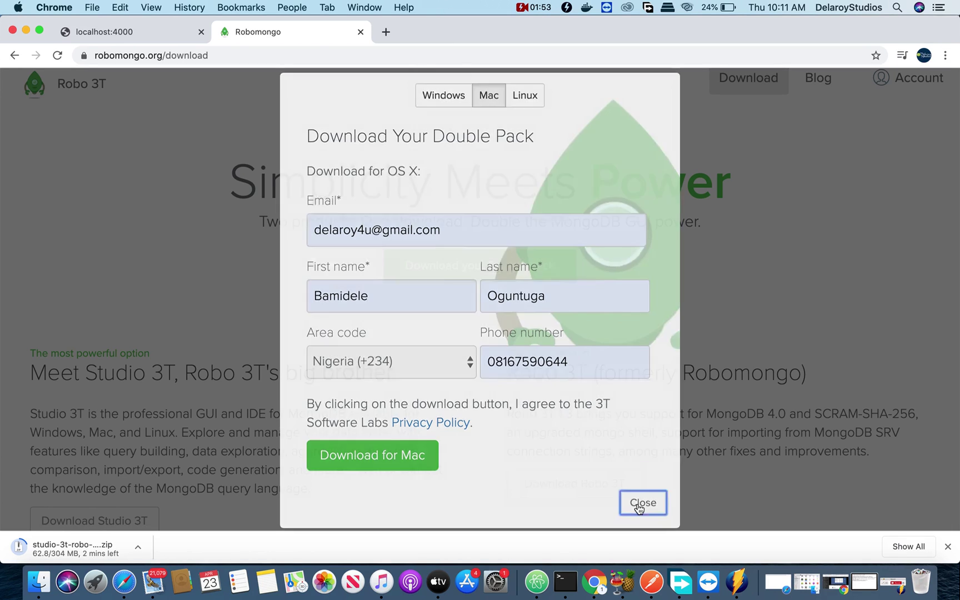
- Return to the Robo 3T home page, reopen the Robo 3T download page and review its download options
scroll(658, 284, up, 2)
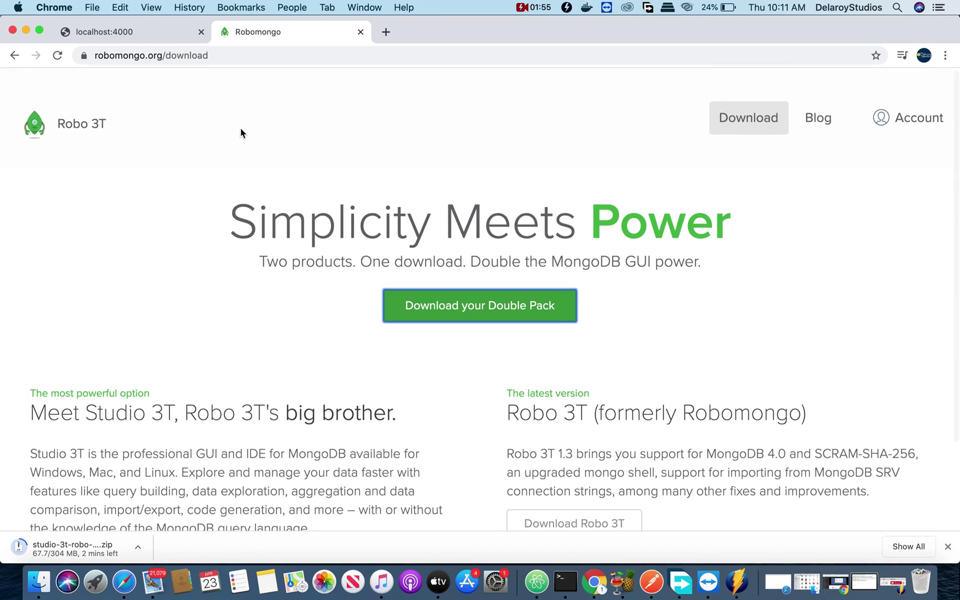
click(13, 56)
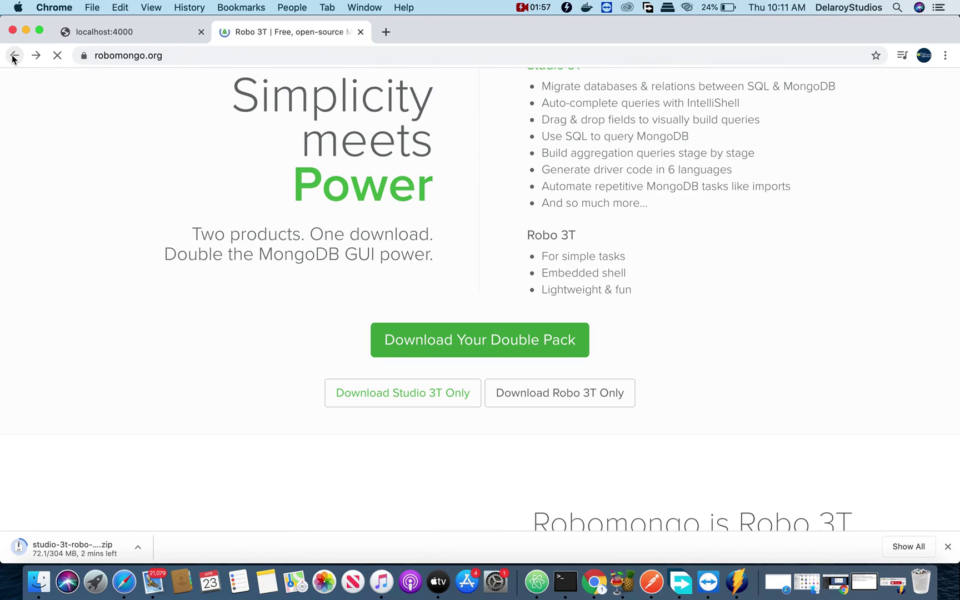
click(537, 396)
scroll(525, 309, down, 5)
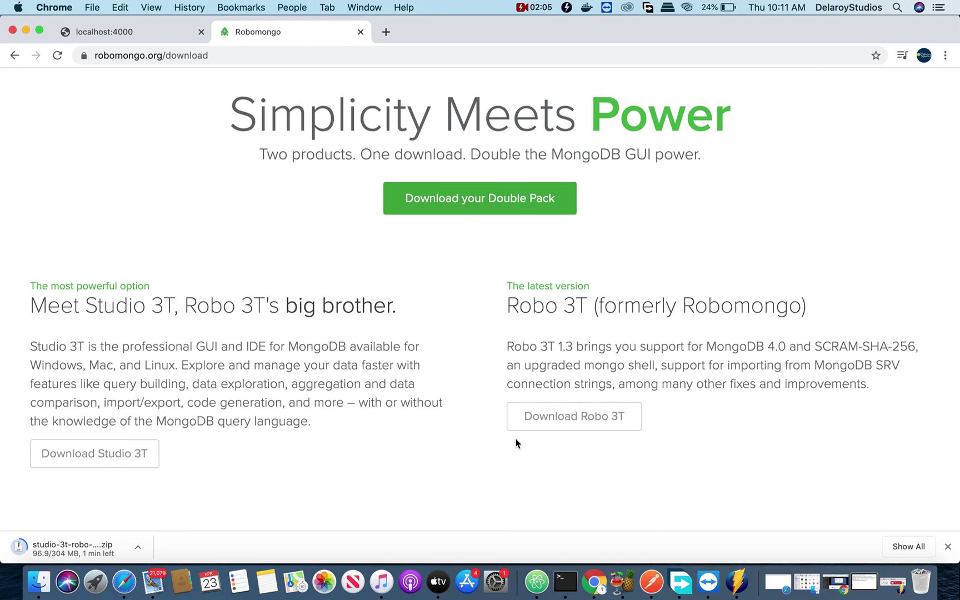
scroll(515, 439, up, 5)
scroll(516, 442, down, 1)
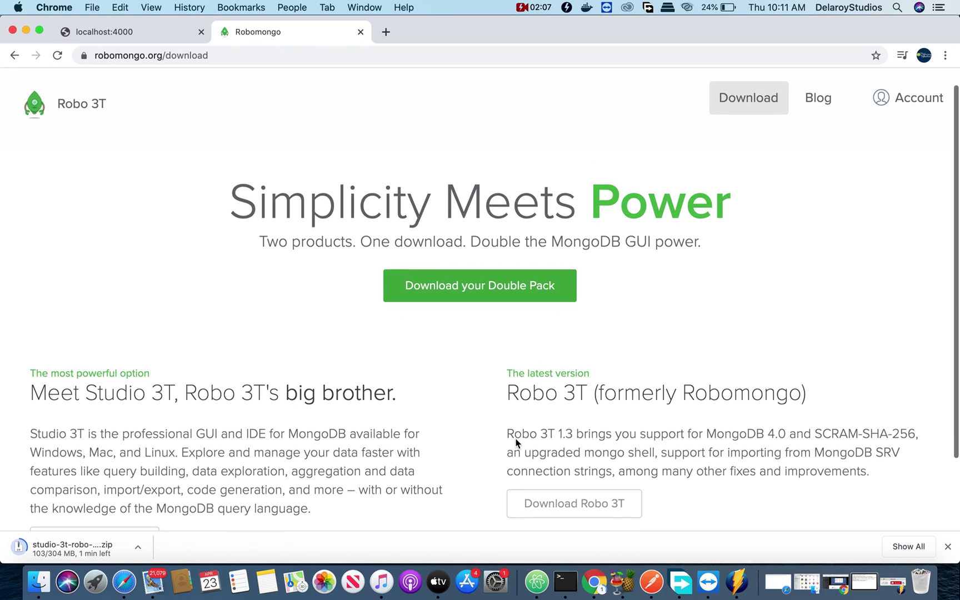
scroll(516, 438, down, 4)
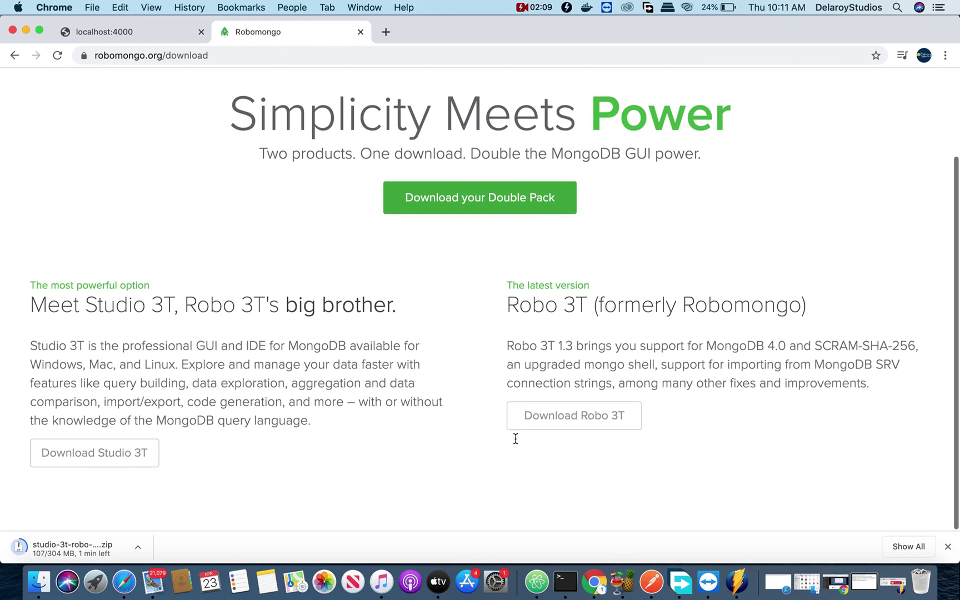
- Reopen the Double Pack form, compare its Windows and Mac versions, and close it without submitting
click(485, 200)
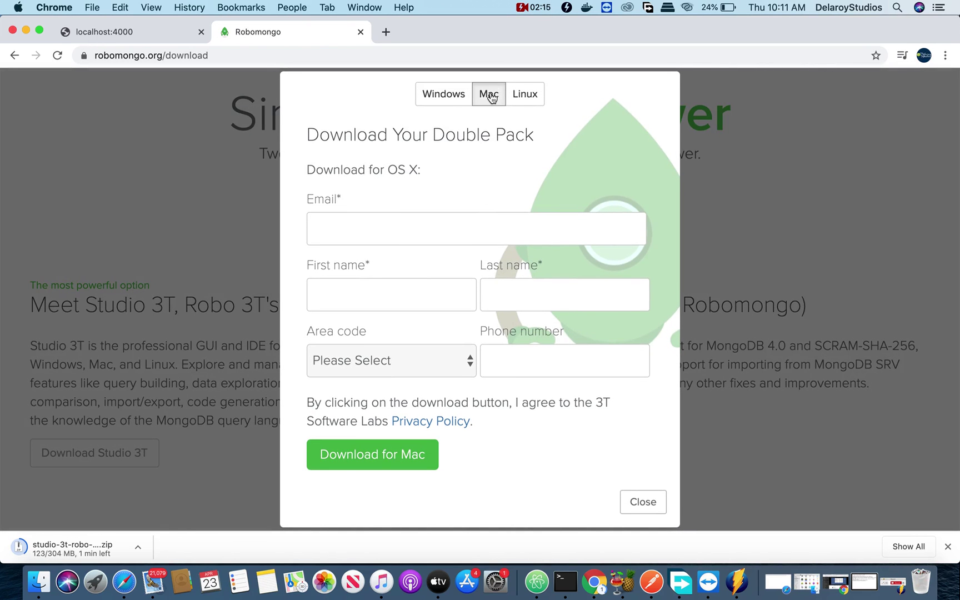
click(439, 100)
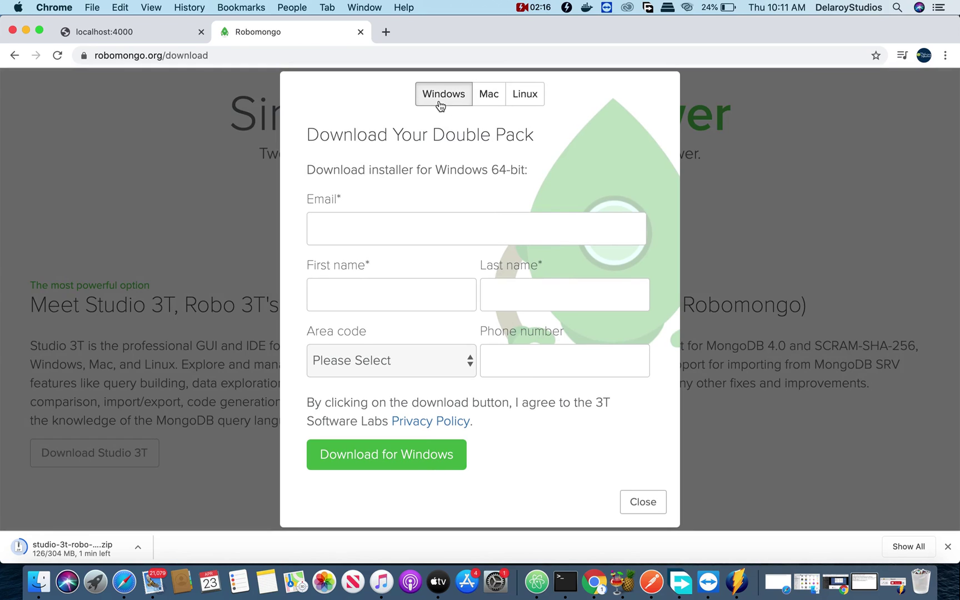
click(489, 103)
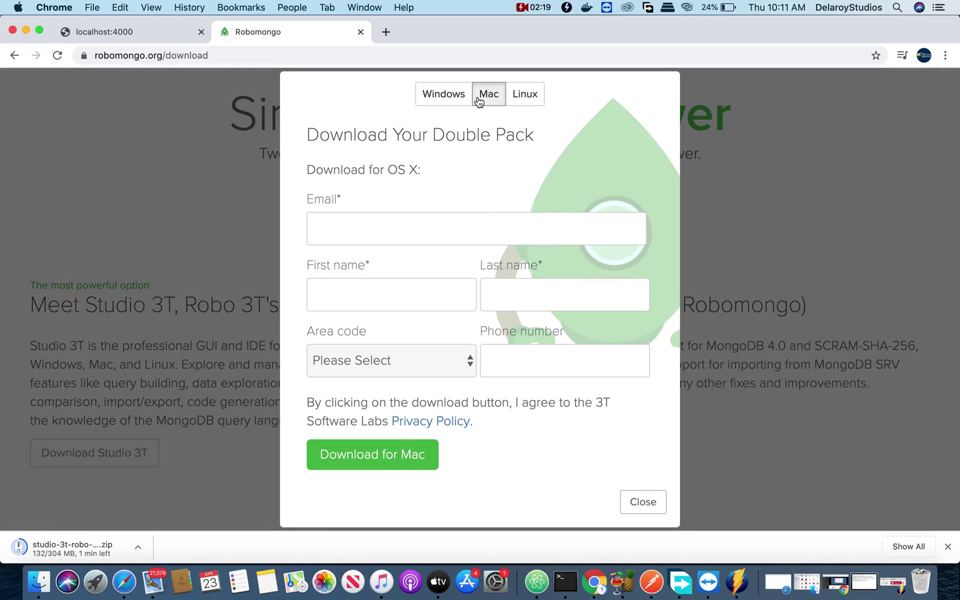
click(461, 97)
click(495, 97)
click(643, 503)
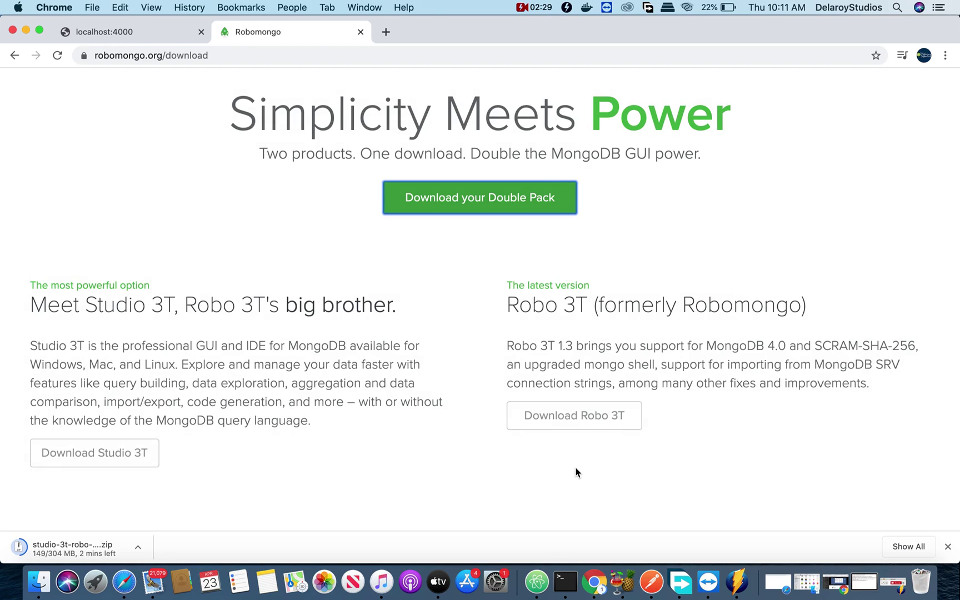
- Show the downloaded Studio 3T and Robo 3T zip file in Finder
scroll(576, 470, down, 1)
scroll(575, 472, up, 5)
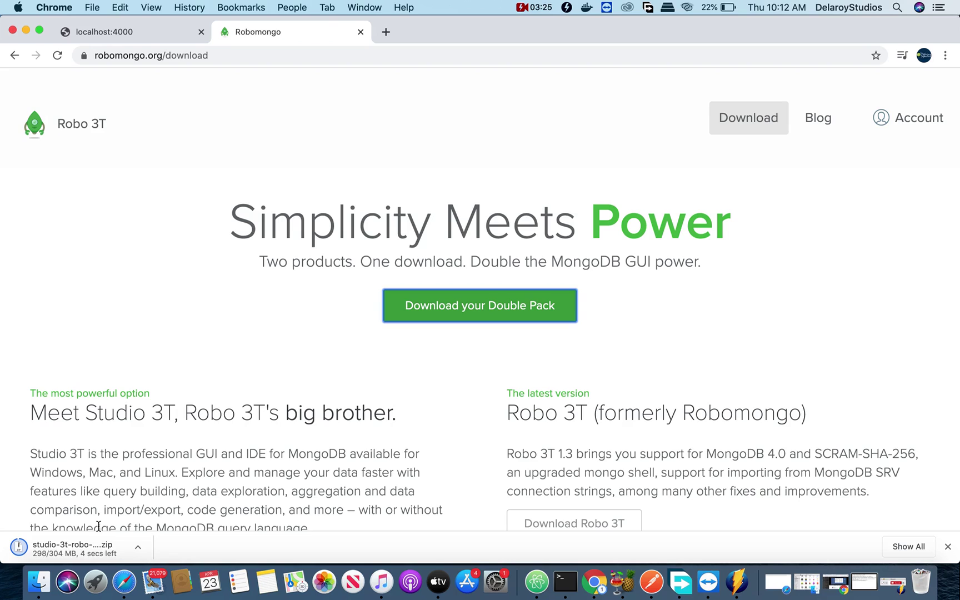
right_click(90, 555)
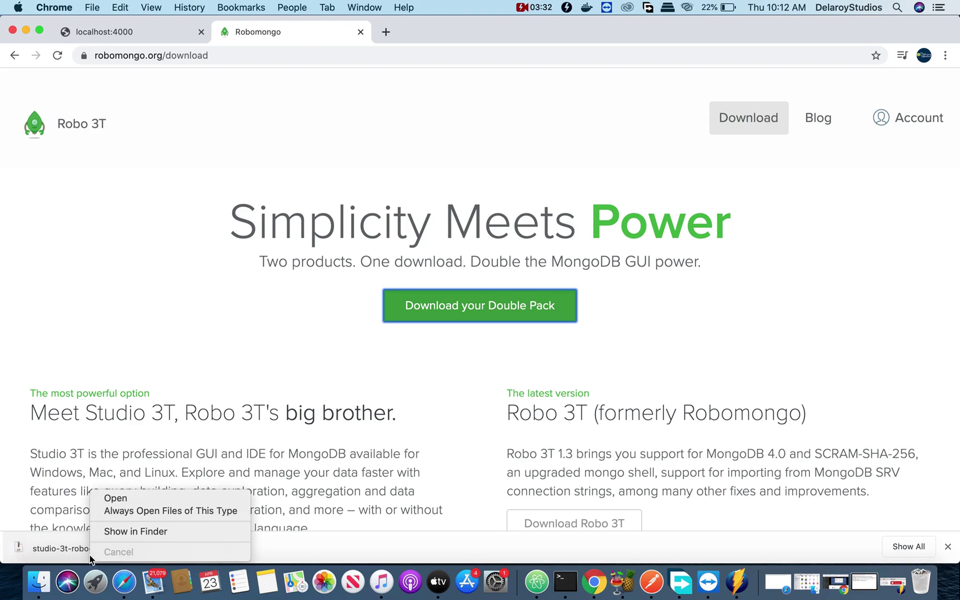
click(150, 532)
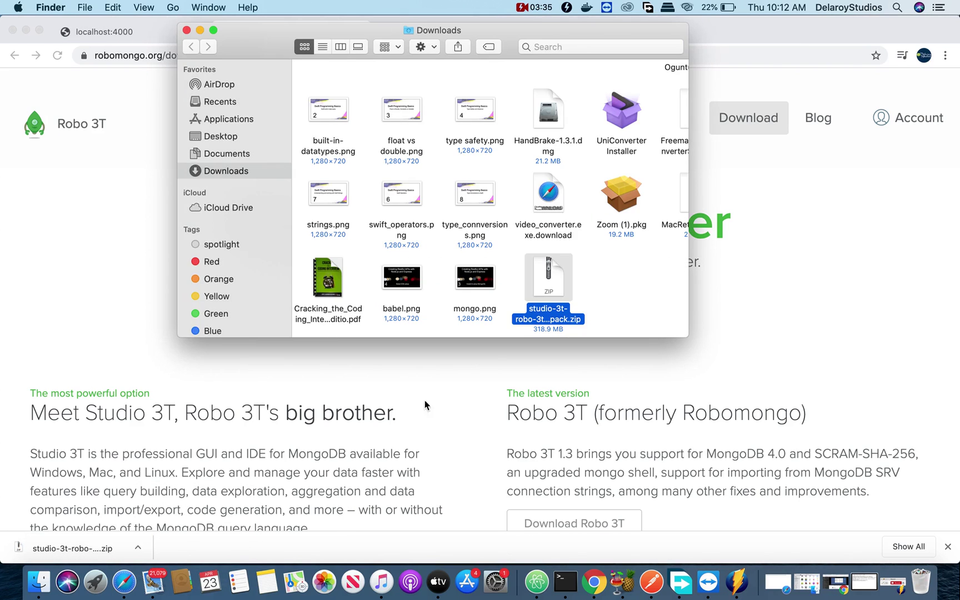
- Extract the Studio 3T and Robo 3T double-pack zip and open the extracted folder
double_click(550, 283)
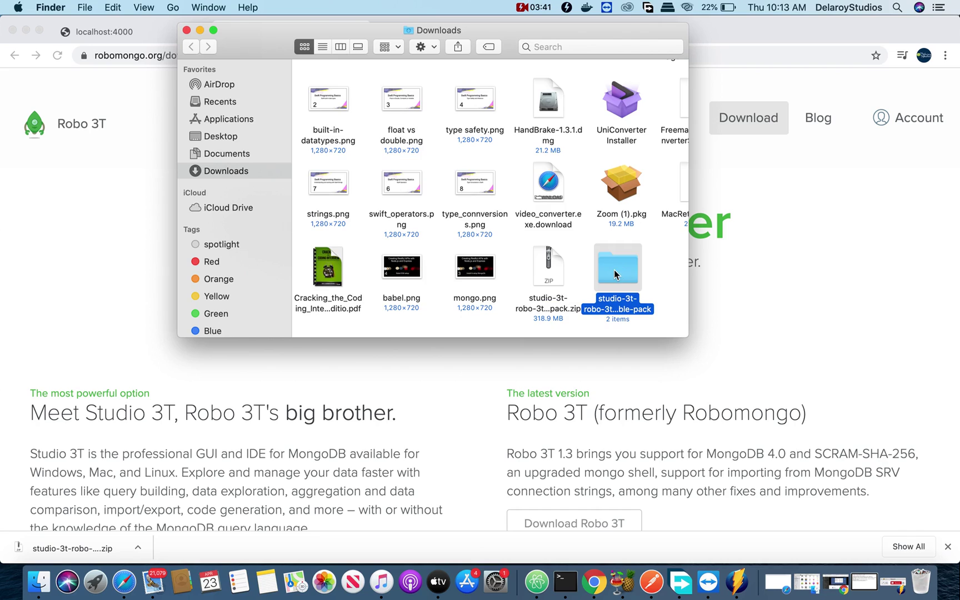
double_click(615, 269)
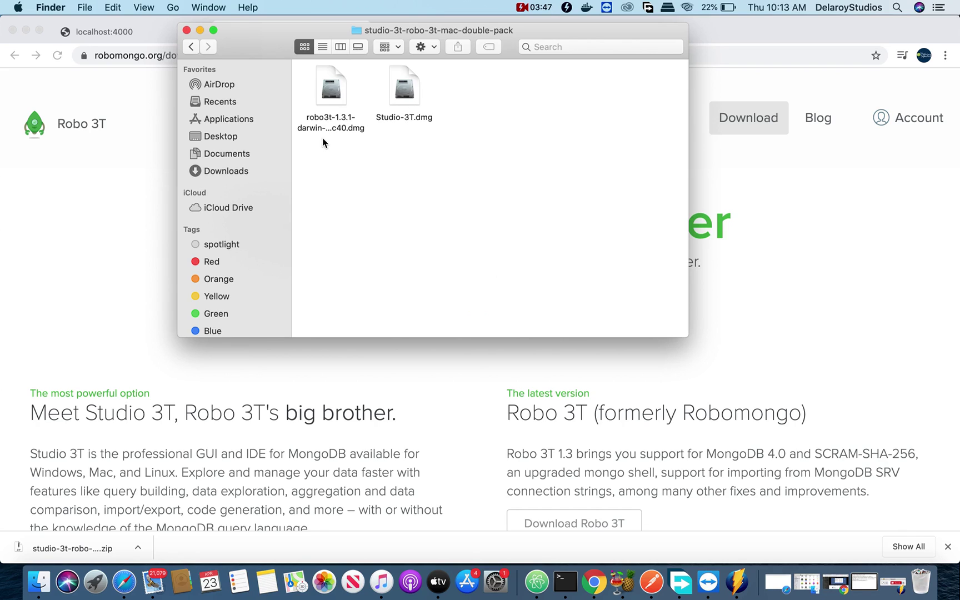
- Open the robo3t-1.3.1 disk image, copy Robo 3T into the Applications folder and close the installer window
double_click(329, 92)
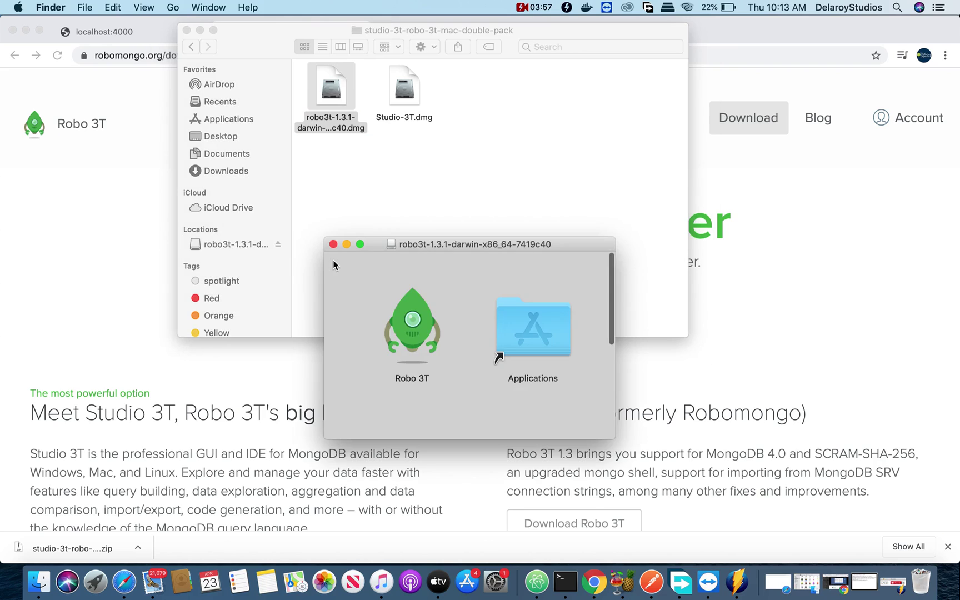
drag(415, 338, 575, 326)
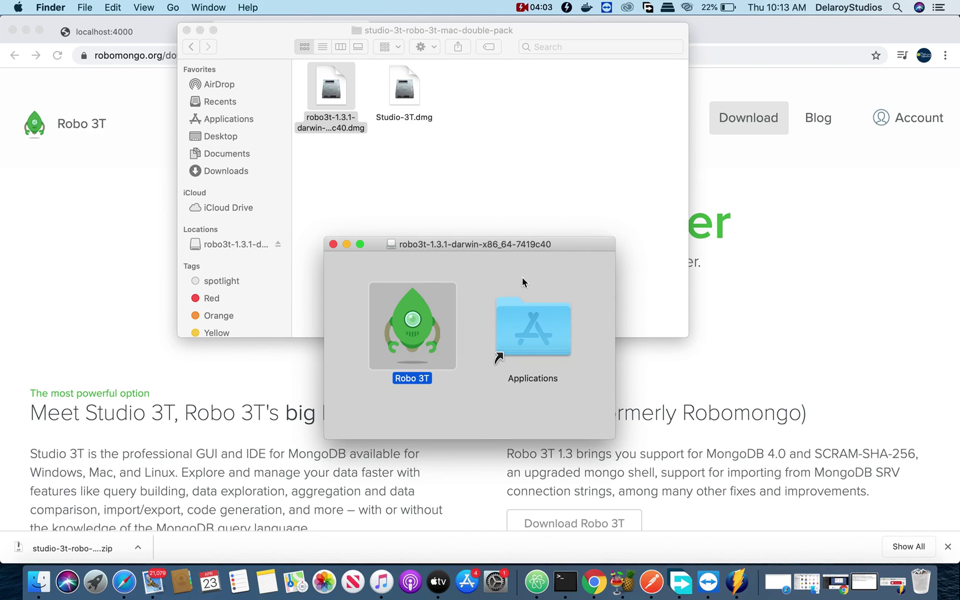
click(333, 245)
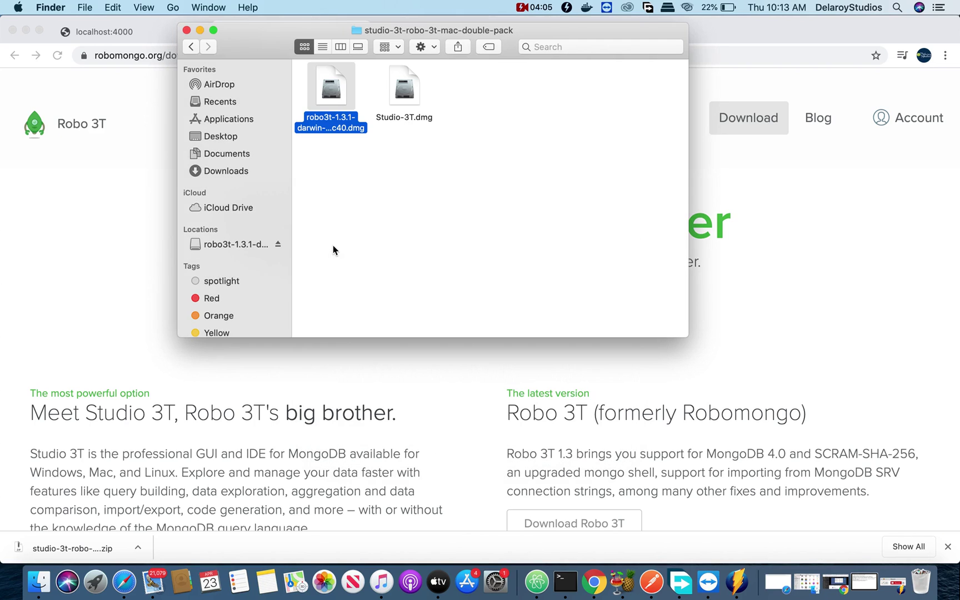
- Launch Robo 3T from the Applications folder, allowing the downloaded app to open, and agree to its End-User License Agreement
right_click(215, 119)
click(249, 128)
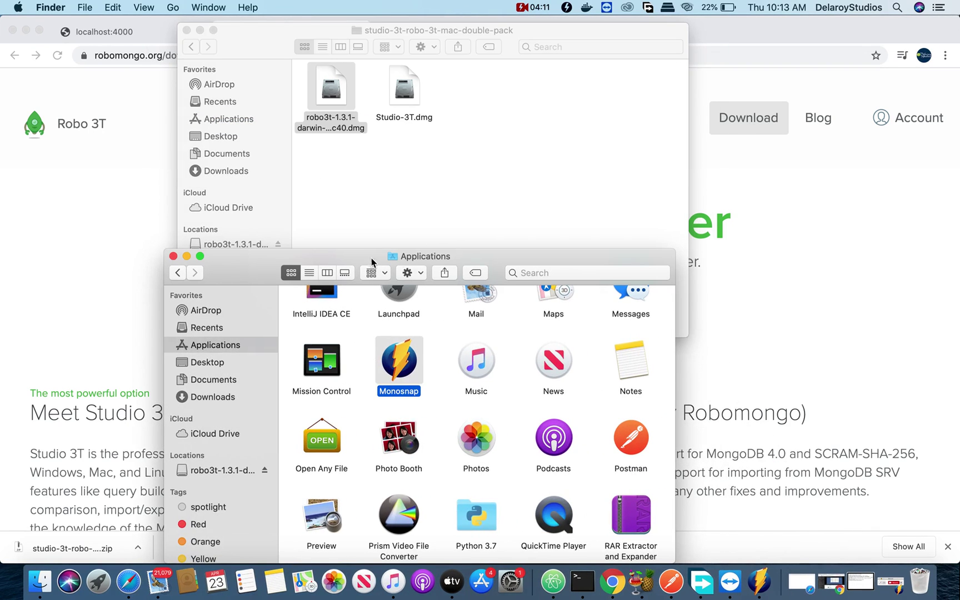
drag(372, 262, 362, 144)
scroll(403, 272, down, 2)
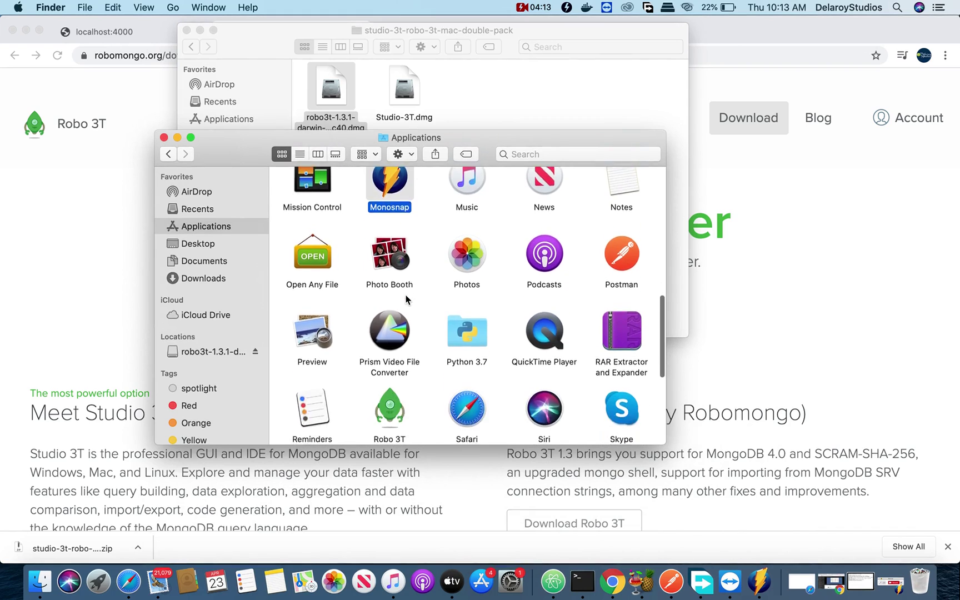
scroll(405, 300, down, 3)
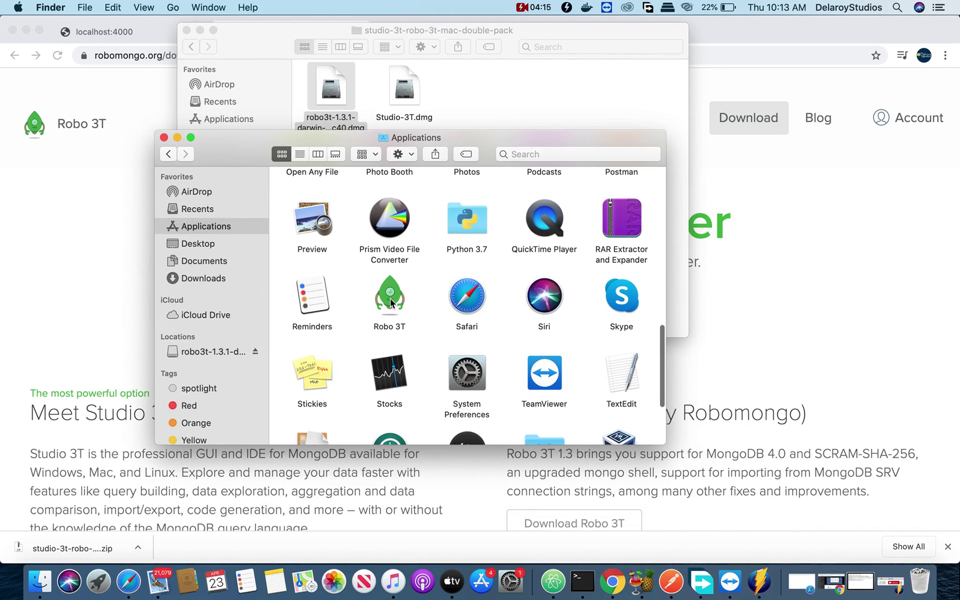
double_click(390, 299)
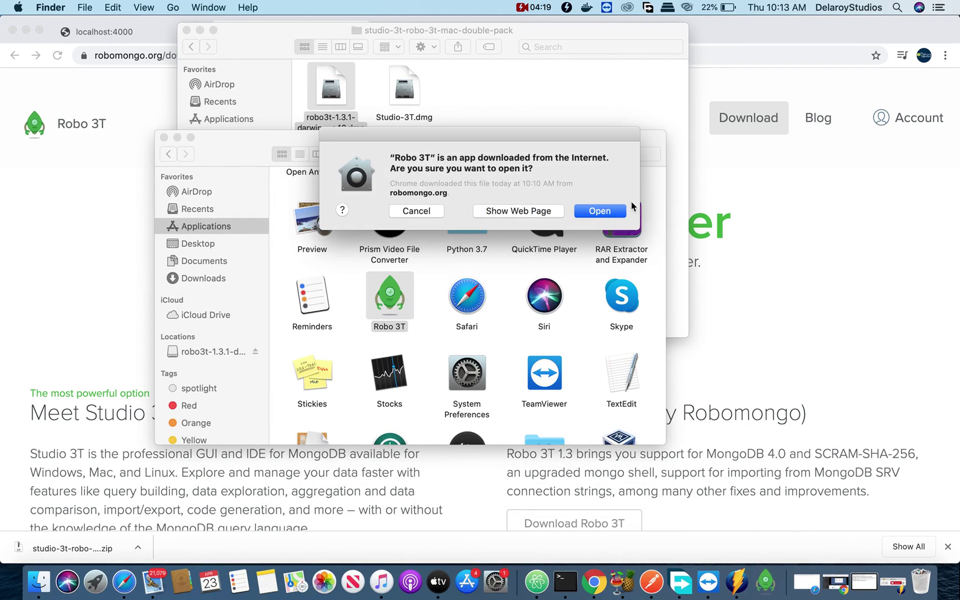
click(599, 210)
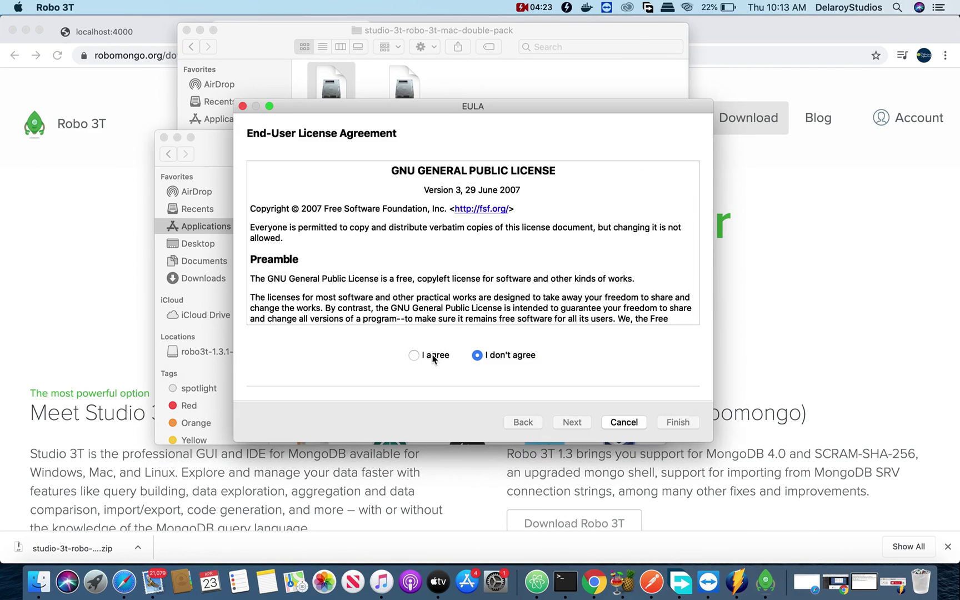
click(433, 358)
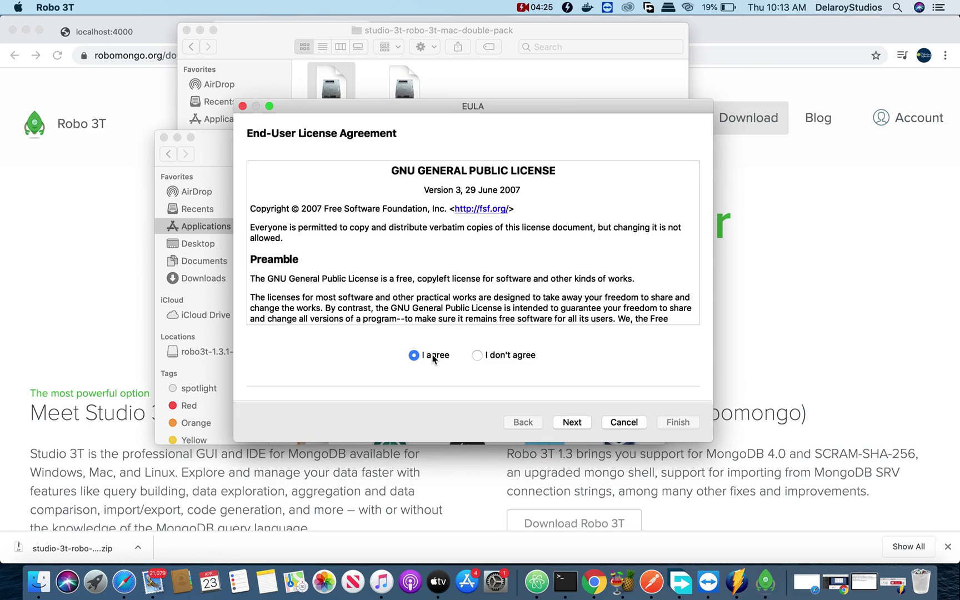
- Switch to Terminal and check in the node_apis bash session that the MongoDB server was started with mongod
click(565, 591)
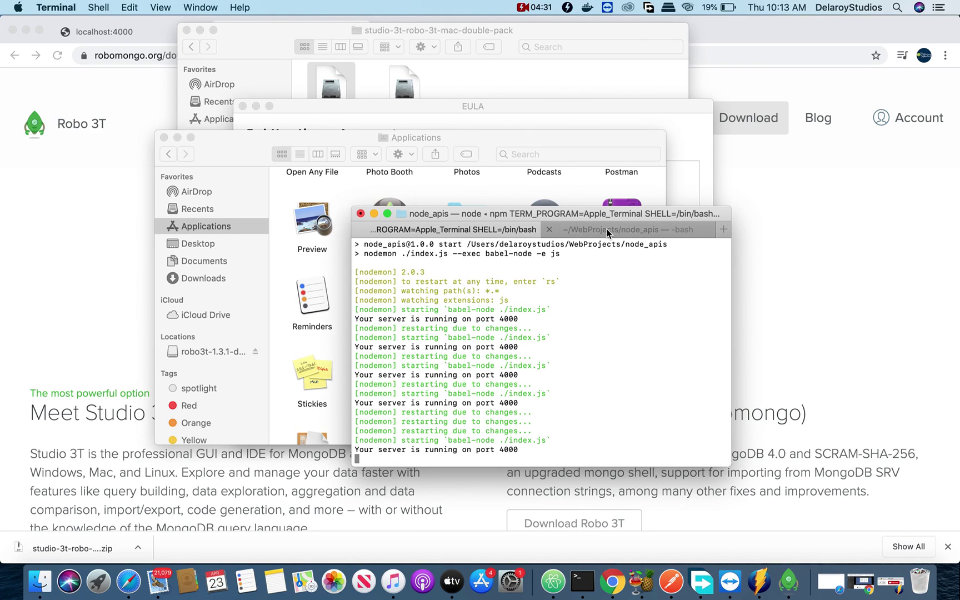
click(583, 235)
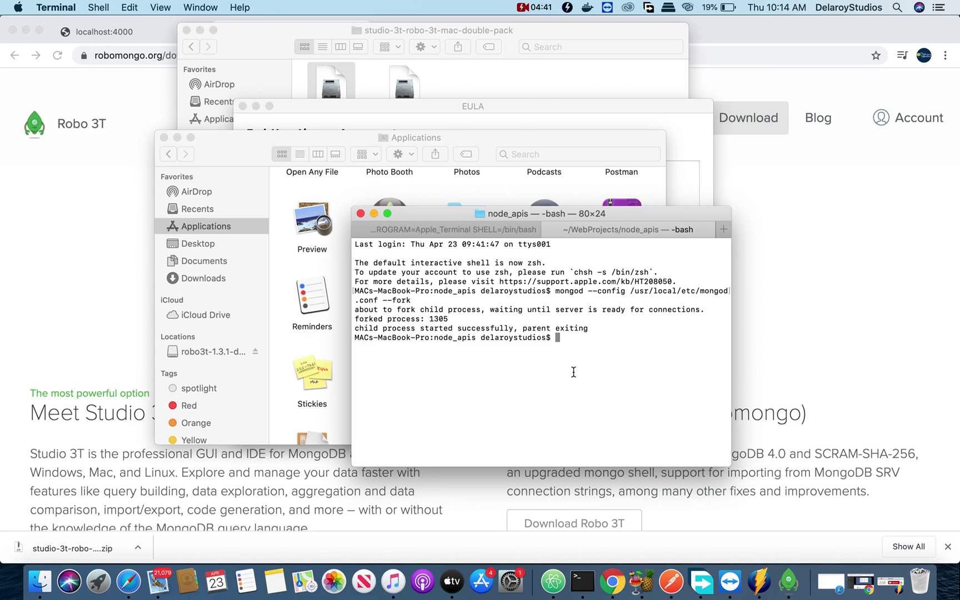
click(570, 138)
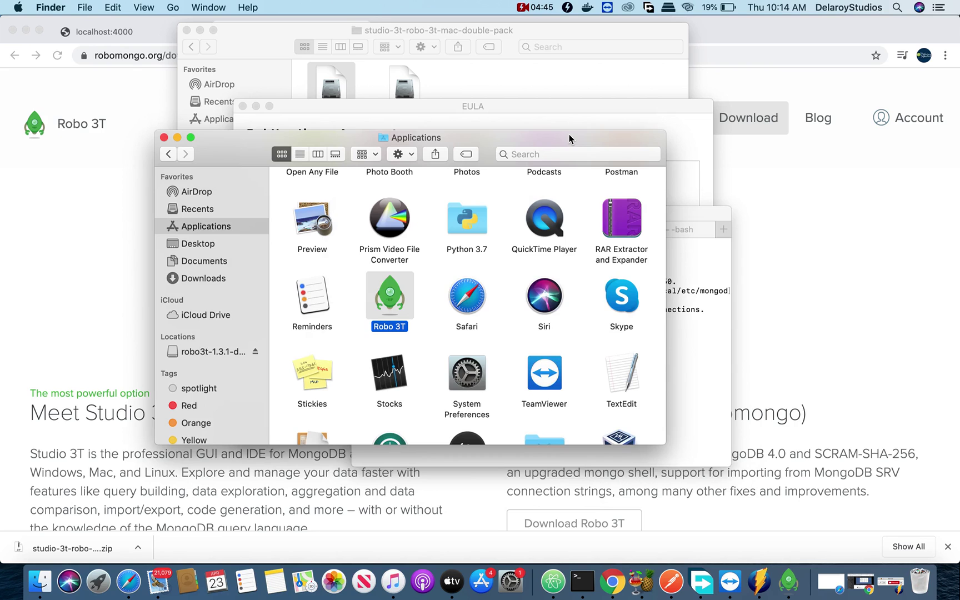
- Return to the Robo 3T license agreement and finish the setup, leaving the contact details blank
click(684, 130)
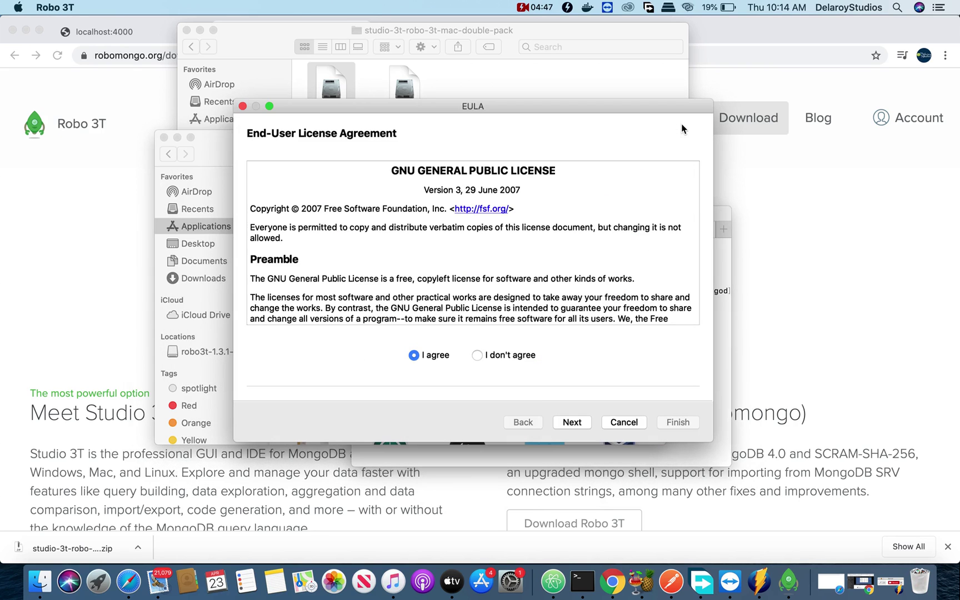
click(572, 422)
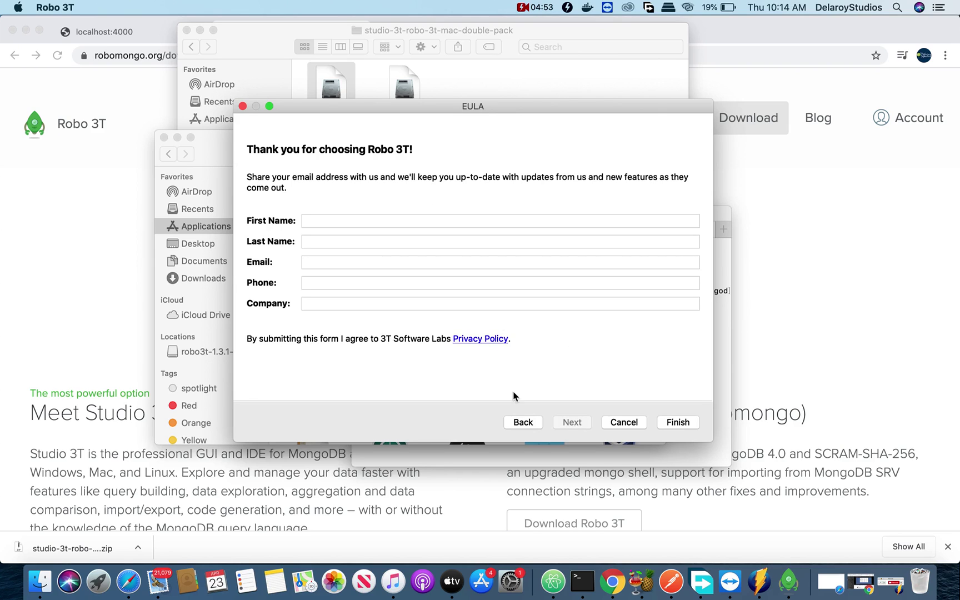
click(680, 422)
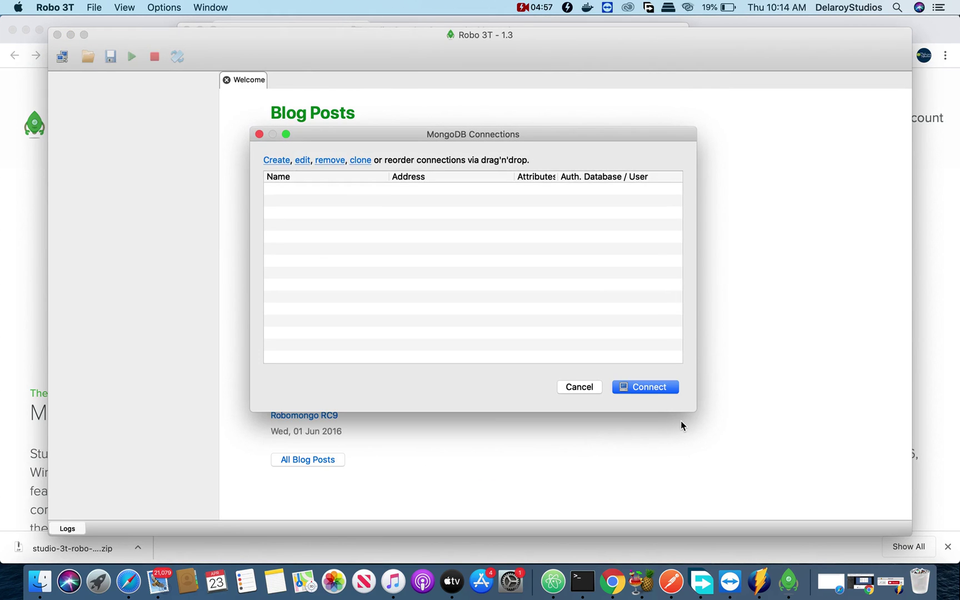
- Create a direct MongoDB connection named New Connection to localhost on port 27017, save it and connect
click(277, 160)
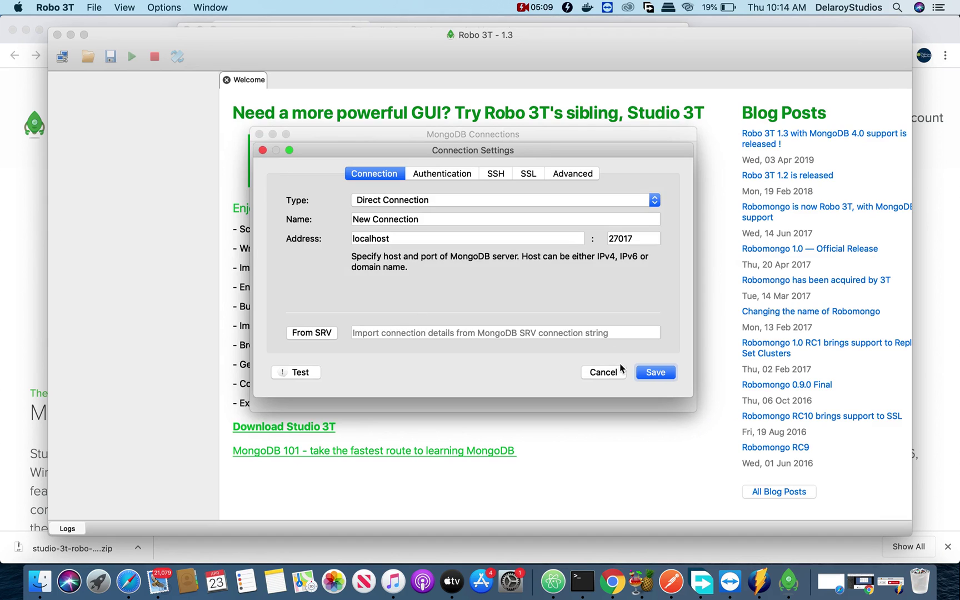
click(655, 373)
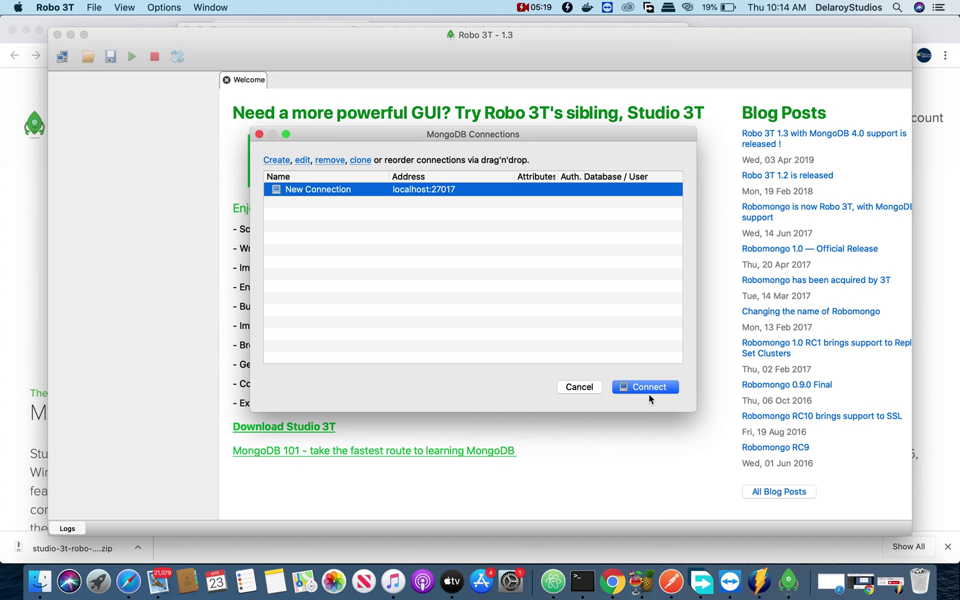
click(649, 388)
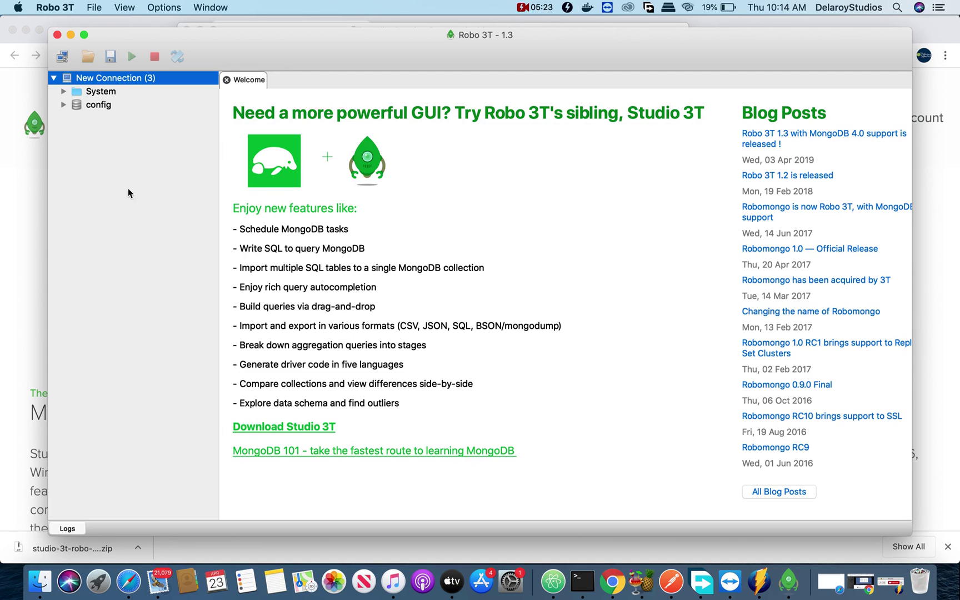
- Expand the config database with its Collections folder, and the System folder's admin and local databases, to examine their contents
click(63, 105)
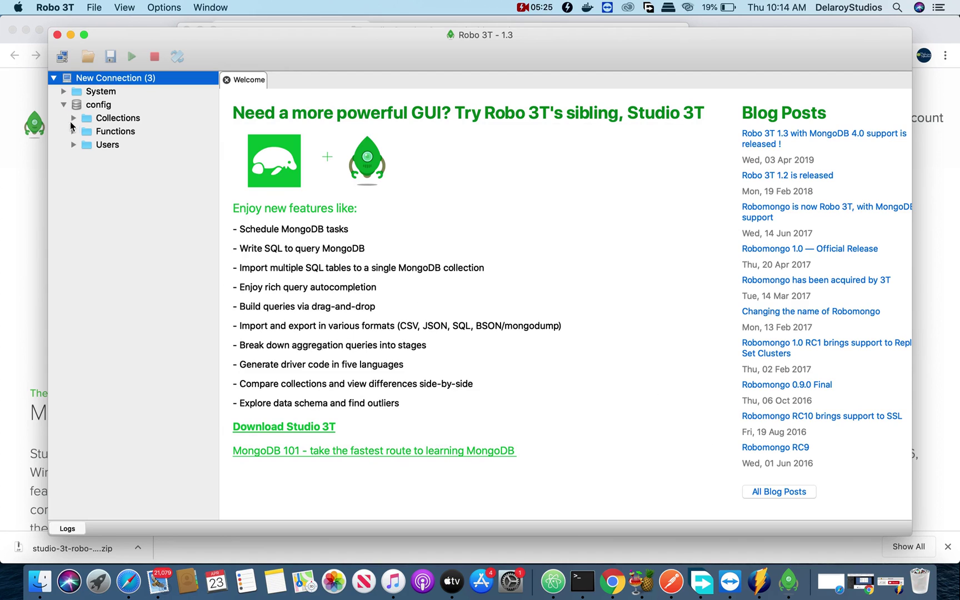
click(74, 119)
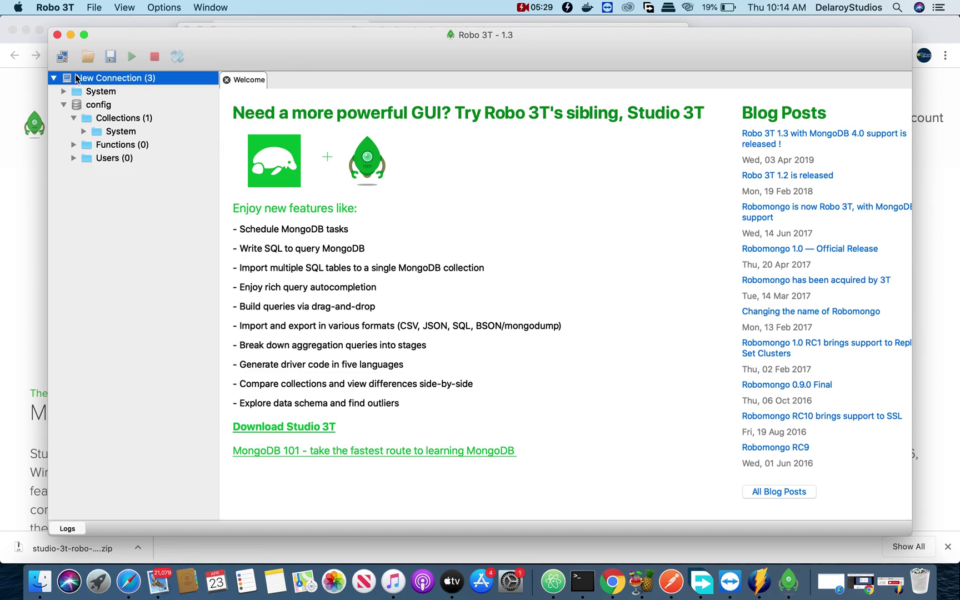
click(64, 94)
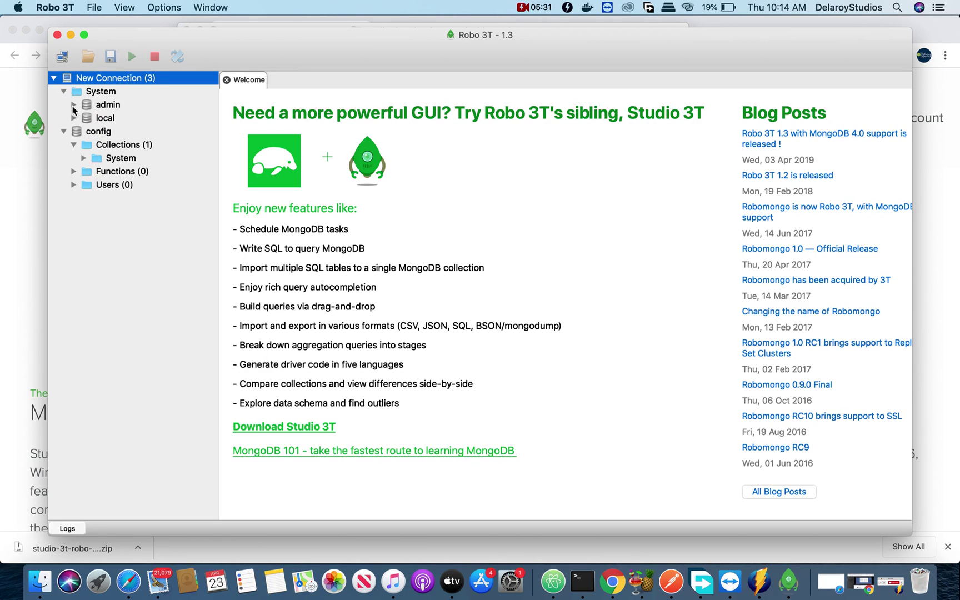
click(73, 105)
click(74, 158)
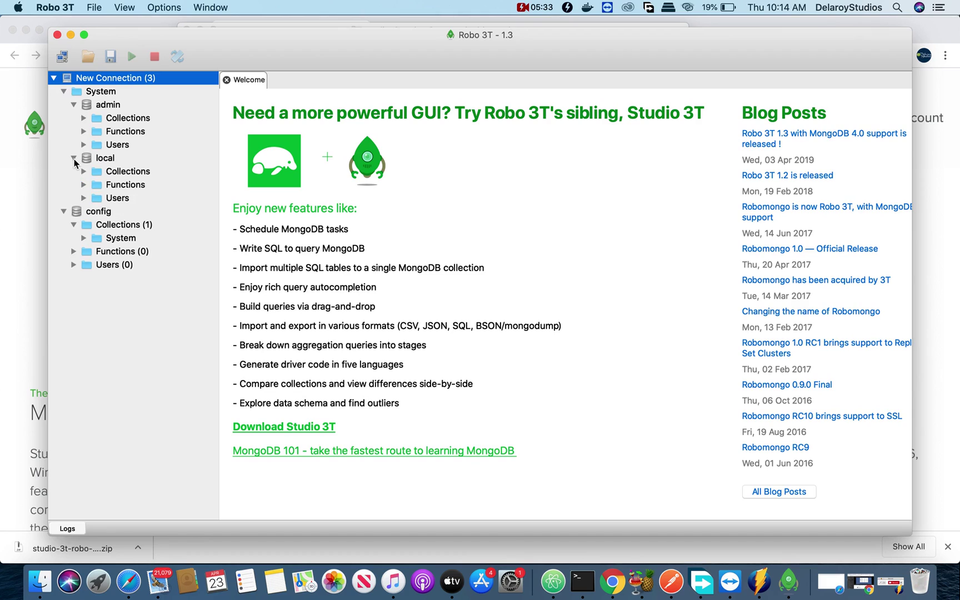